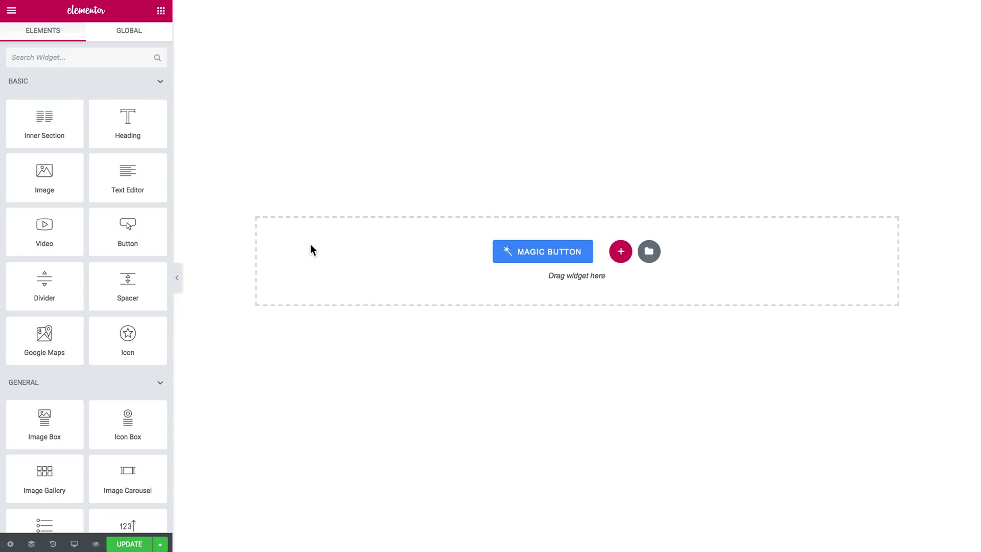
# Step: Search the widgets for 'head' and place the Headline widget in the empty section
pyautogui.click(99, 61)
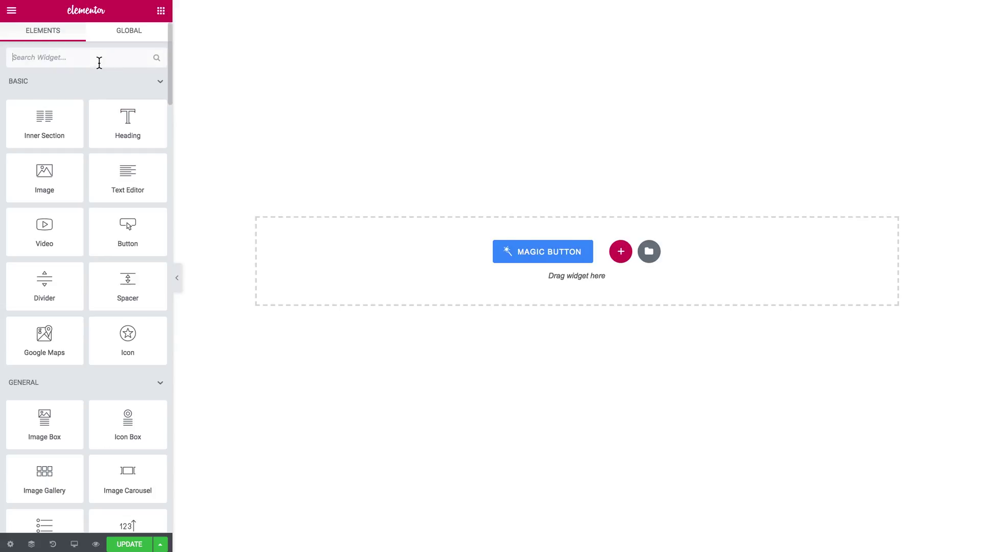
pyautogui.write('loop')
pyautogui.press('BackSpace')
pyautogui.press('BackSpace')
pyautogui.press('BackSpace')
pyautogui.press('BackSpace')
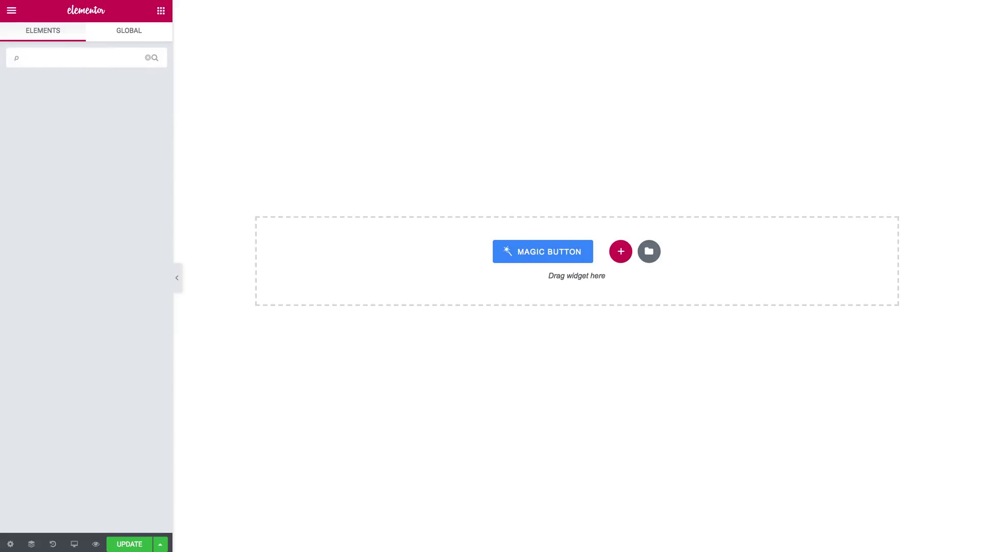
pyautogui.write('head')
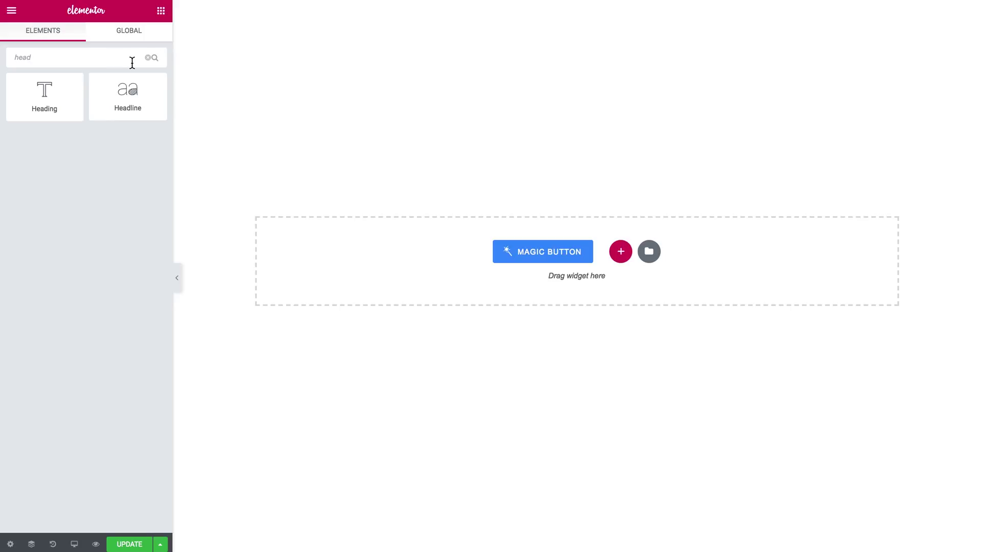
pyautogui.moveTo(118, 104); pyautogui.dragTo(367, 285)
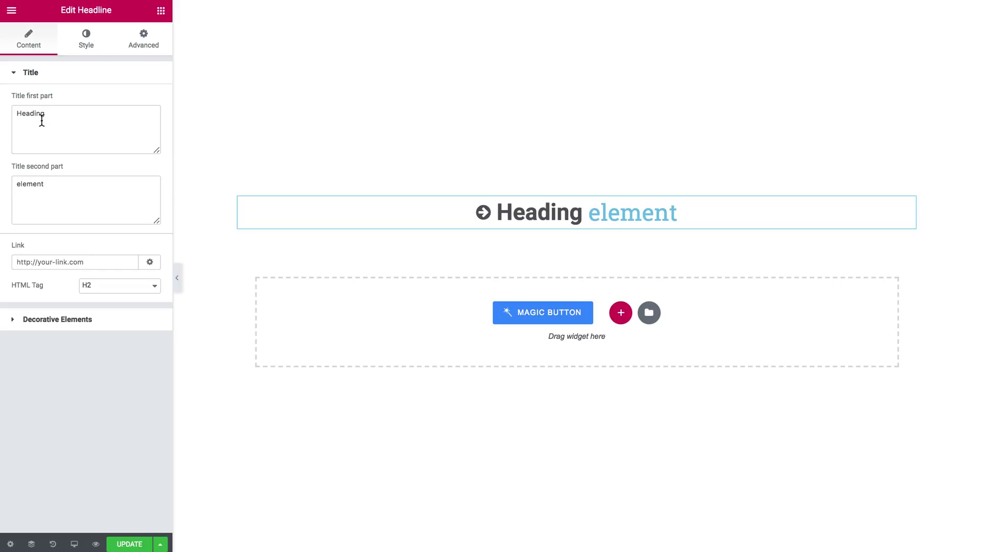
pyautogui.click(66, 263)
pyautogui.write('#')
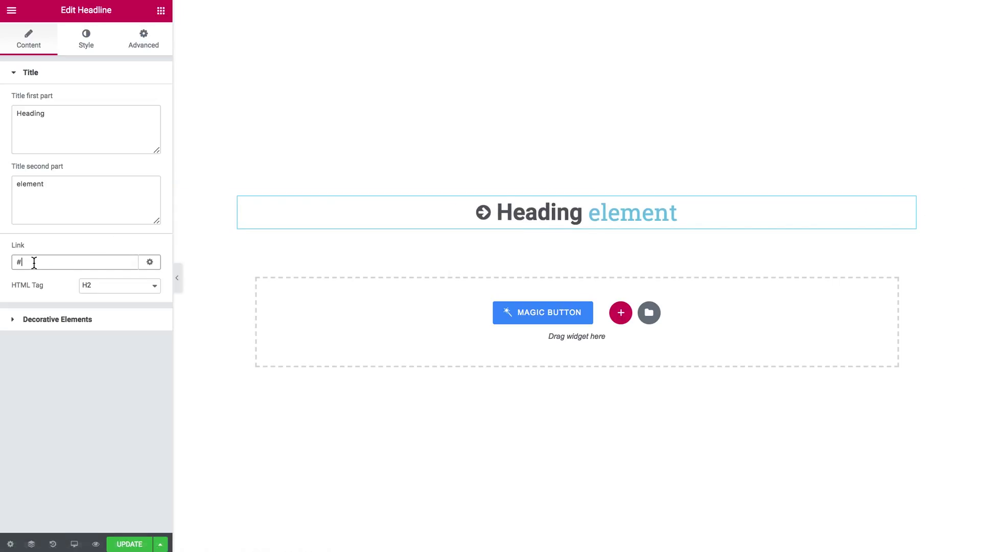
pyautogui.press('BackSpace')
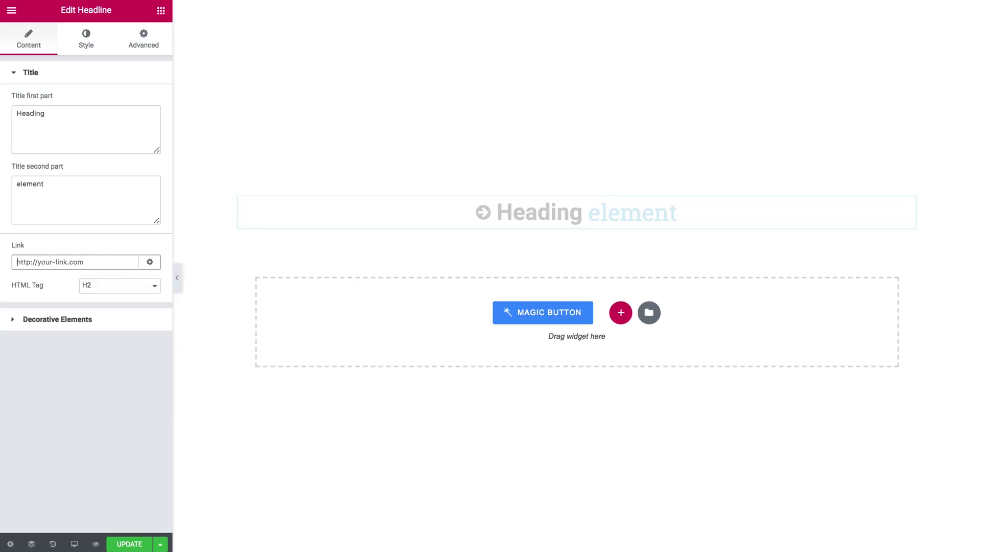
pyautogui.click(82, 79)
# Step: In Decorative Elements, try an arrow icon as the after decoration
pyautogui.click(77, 102)
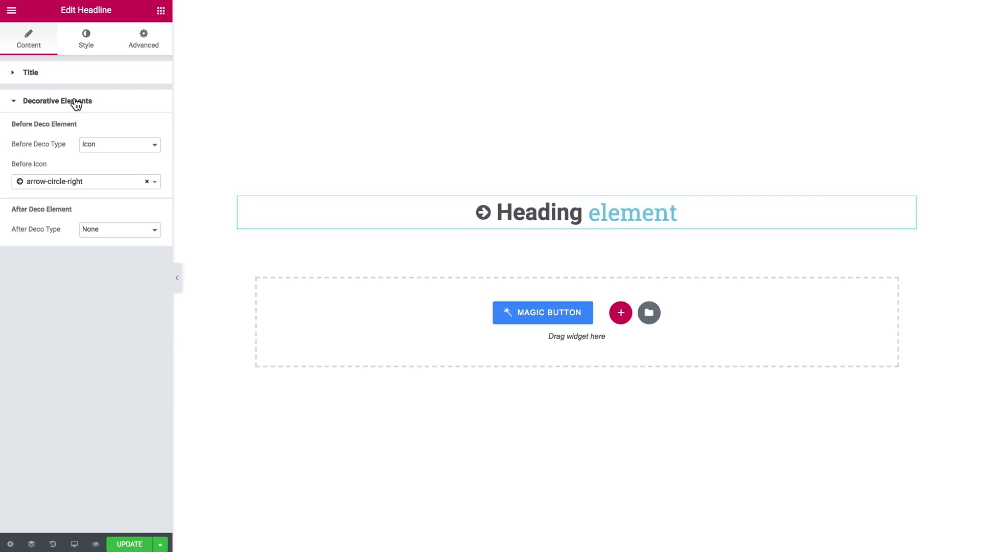
pyautogui.click(85, 147)
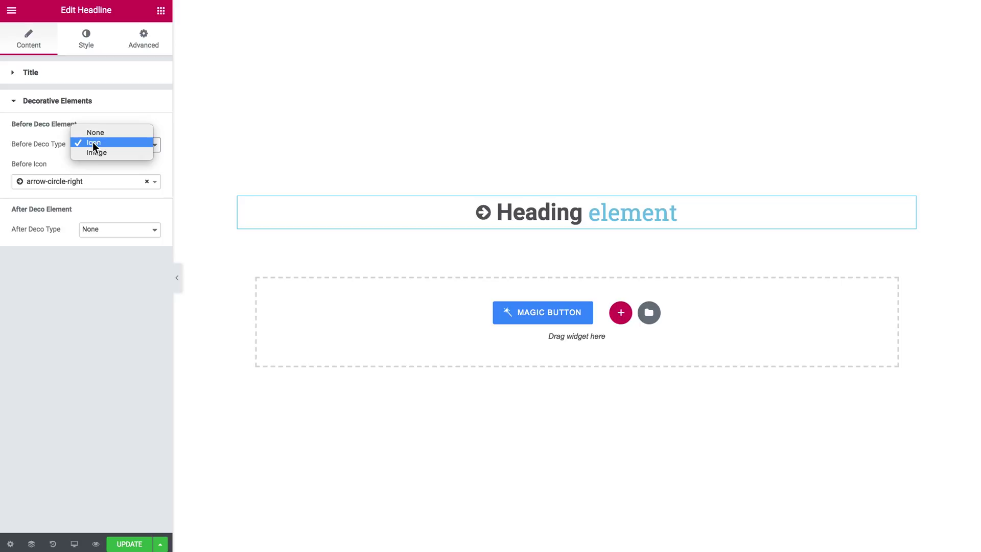
pyautogui.click(45, 136)
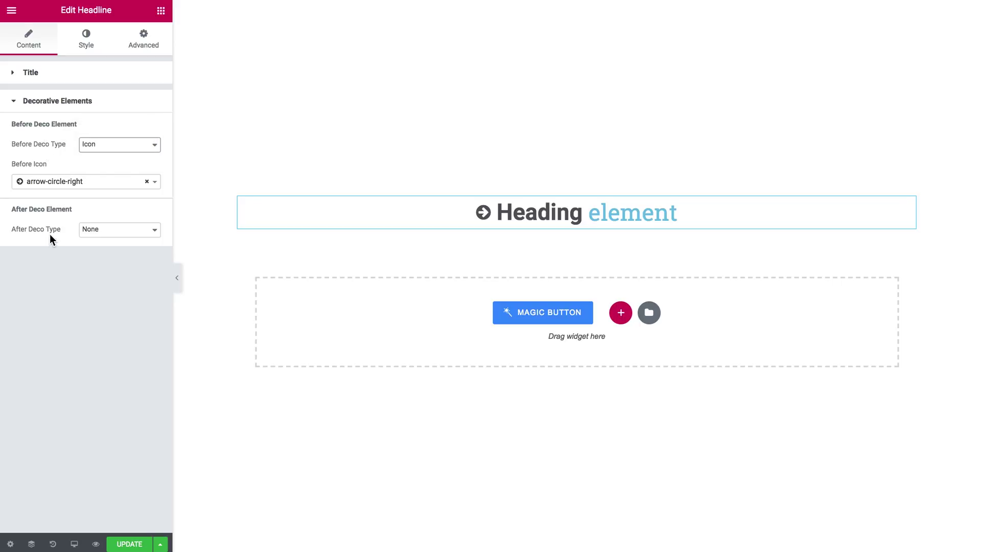
pyautogui.click(110, 229)
pyautogui.click(108, 238)
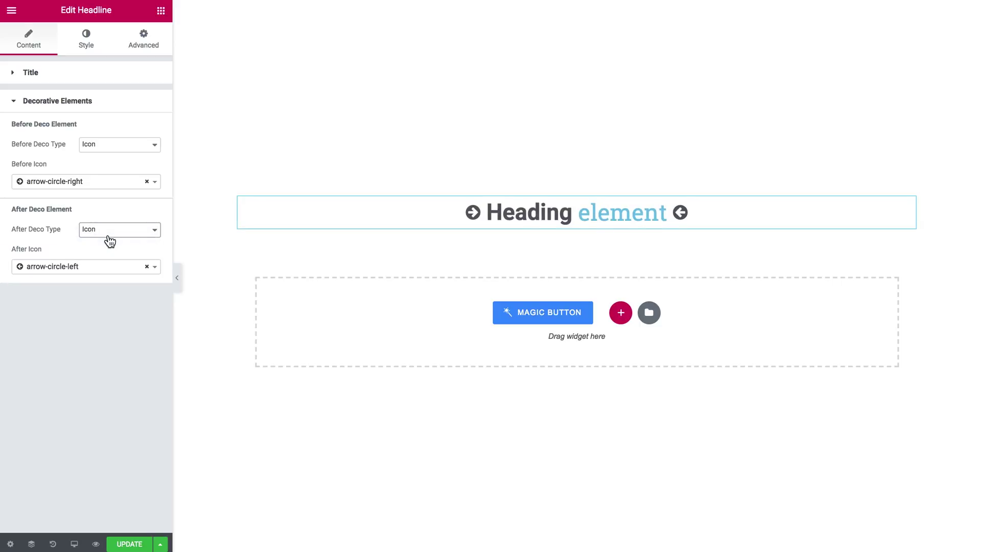
# Step: Try the salad photo as an image decoration before the headline
pyautogui.click(137, 148)
pyautogui.click(134, 152)
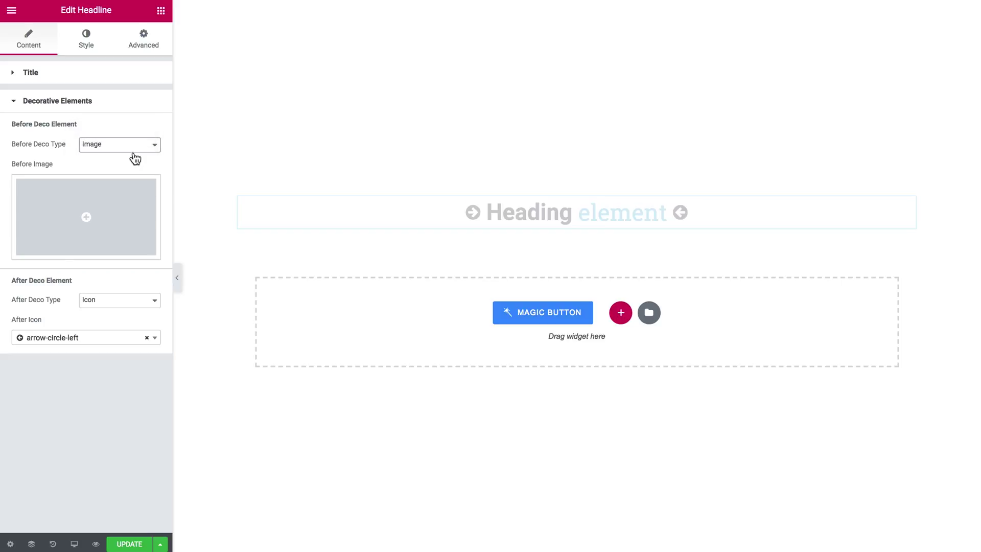
pyautogui.click(117, 194)
pyautogui.click(92, 139)
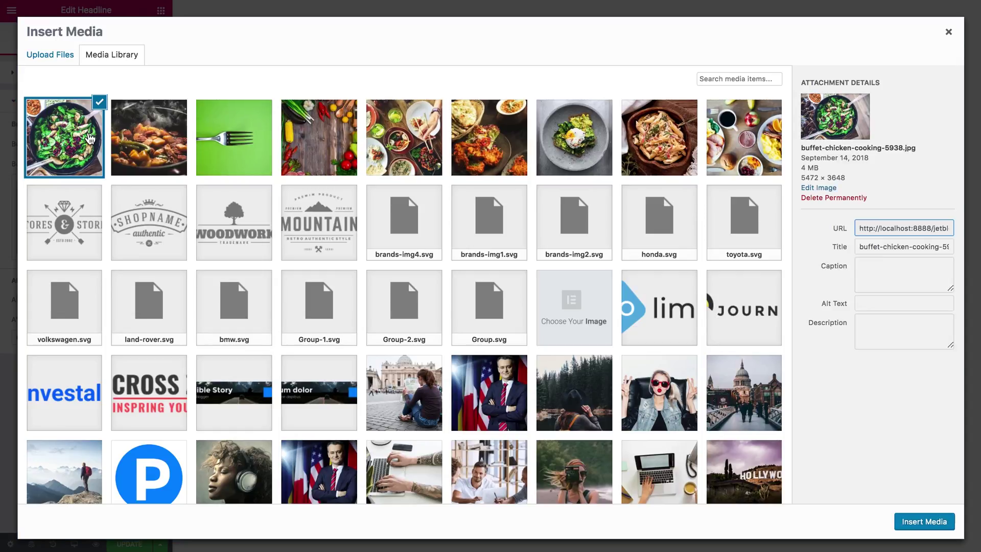
pyautogui.click(924, 523)
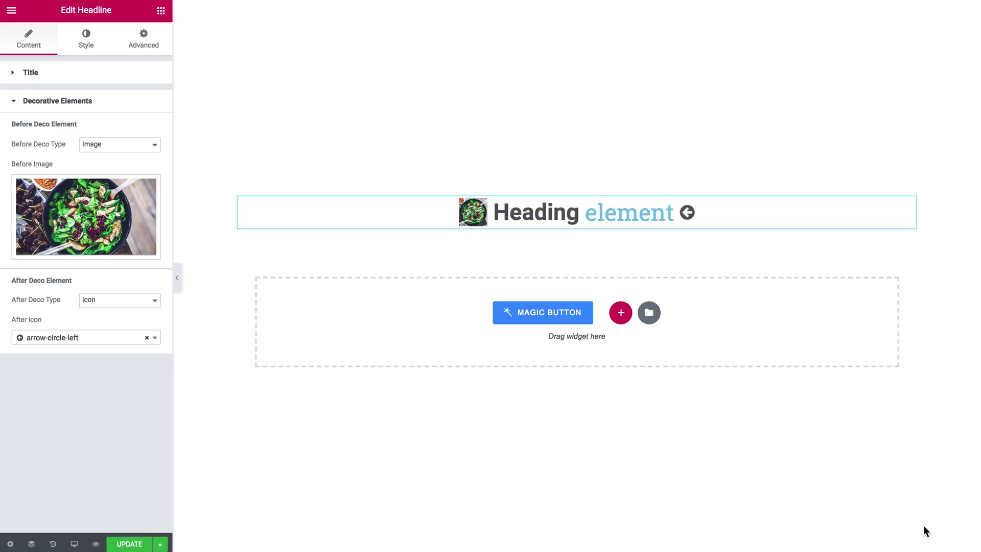
# Step: Set both the Before and After Deco Type to None, leaving plain 'Heading element'
pyautogui.moveTo(74, 215)
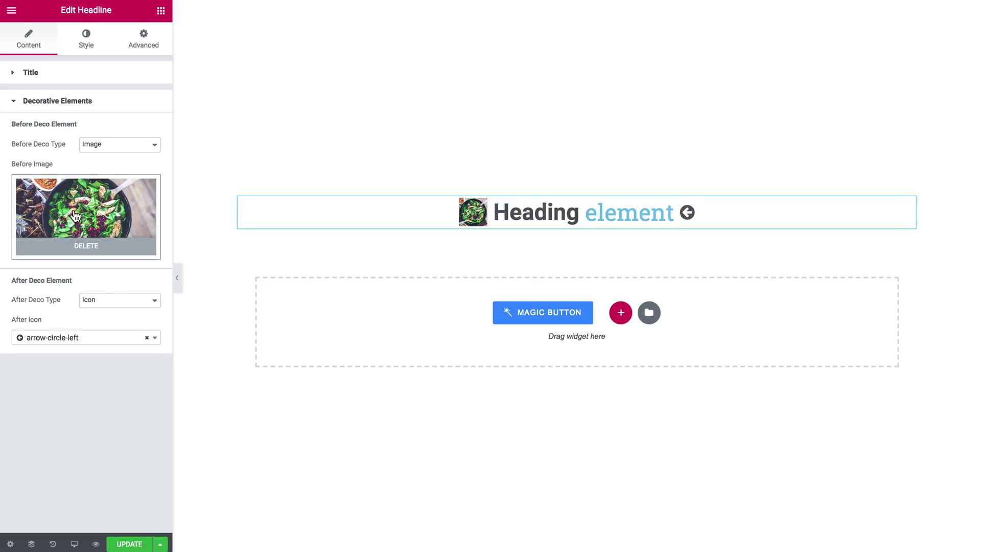
pyautogui.click(118, 144)
pyautogui.click(115, 124)
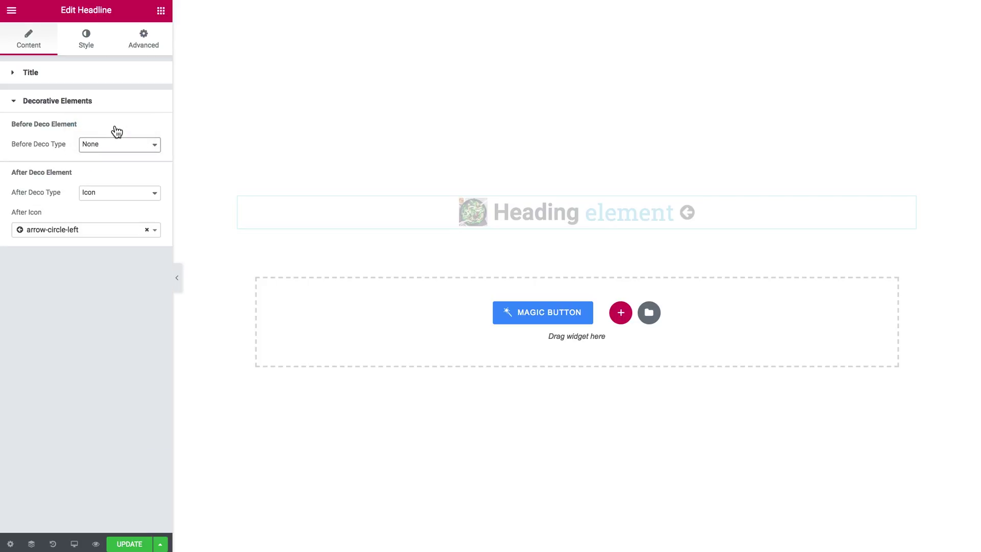
pyautogui.click(103, 193)
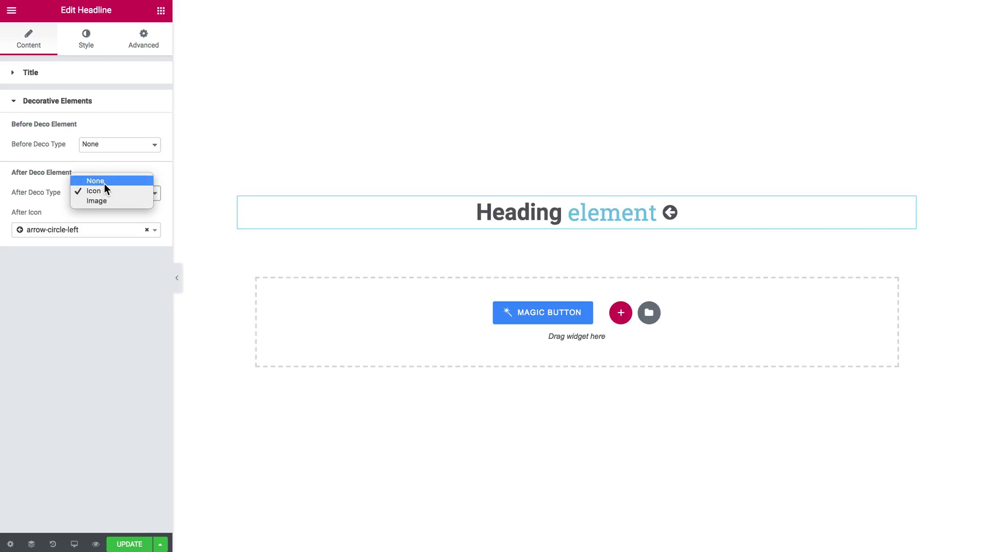
pyautogui.click(104, 182)
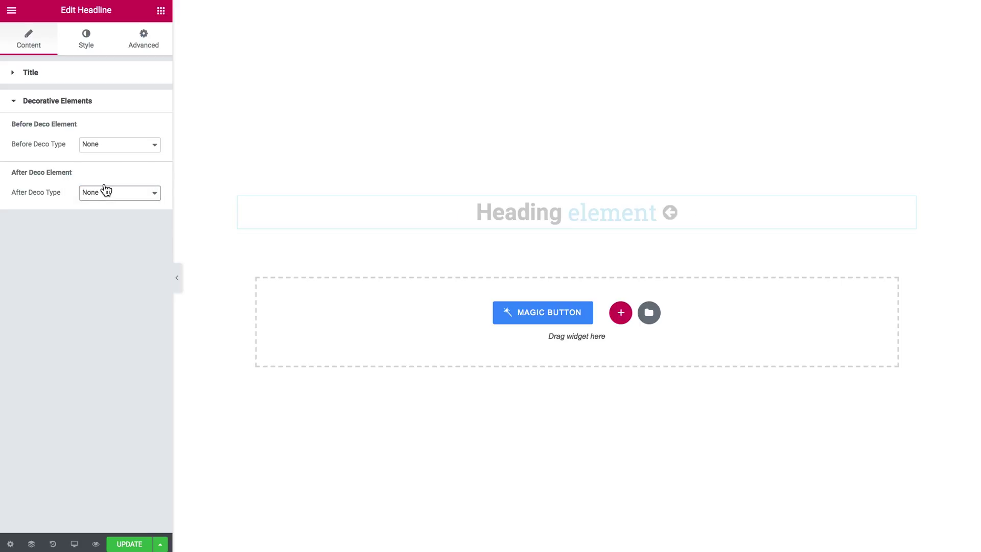
pyautogui.click(111, 82)
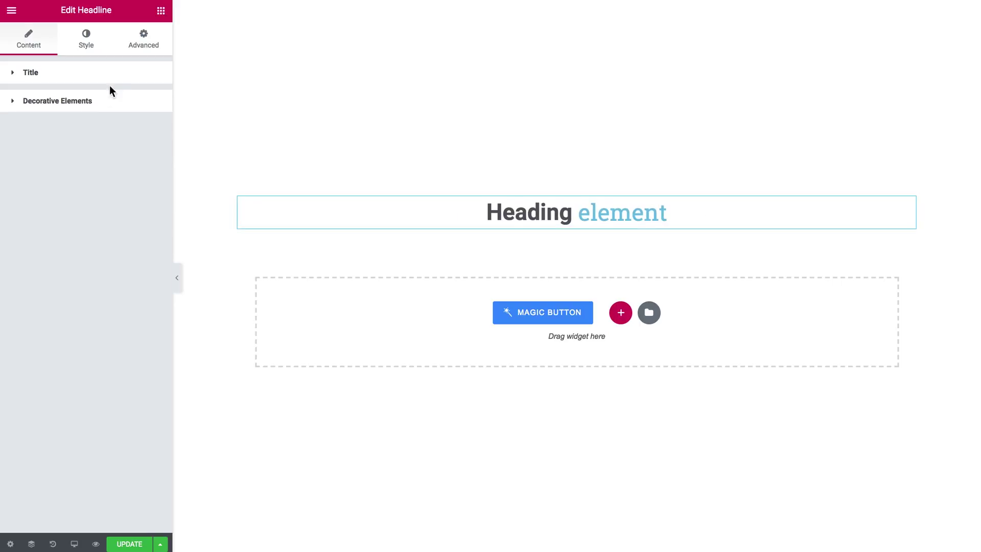
# Step: Set Style > General > Direction to Vertical so 'Heading' sits above 'element'
pyautogui.click(87, 46)
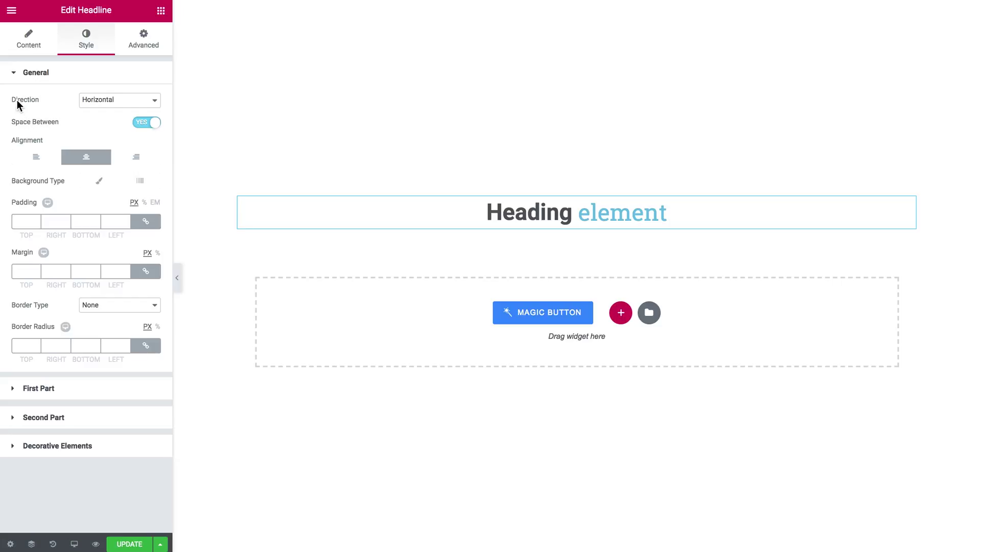
pyautogui.click(104, 106)
pyautogui.click(103, 108)
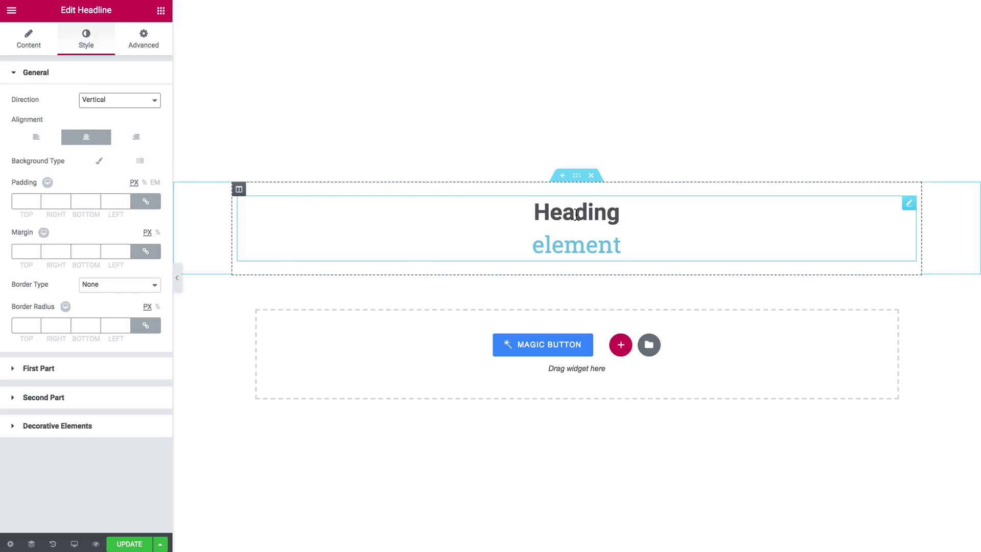
pyautogui.click(129, 76)
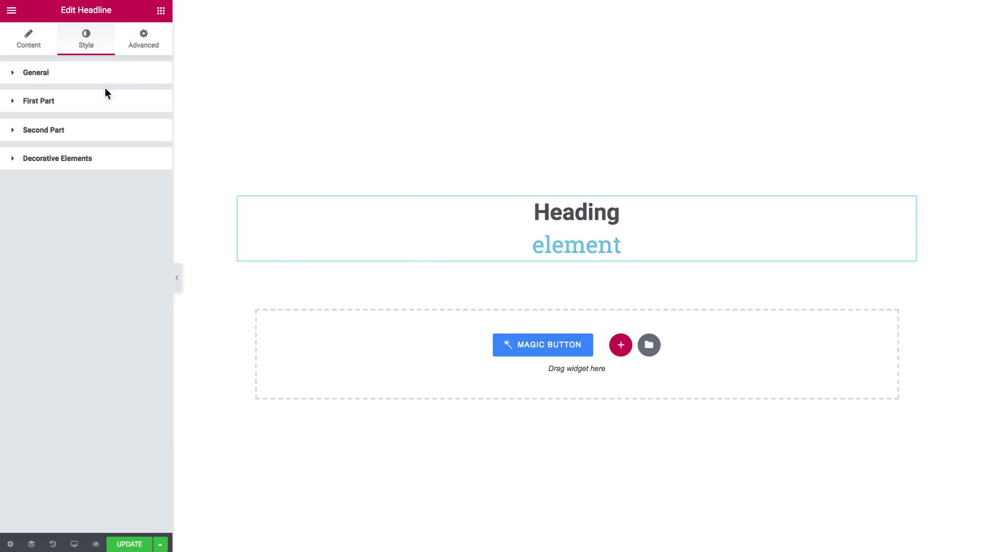
# Step: Unlink the First Part margins and set its bottom margin to -42 px
pyautogui.click(92, 103)
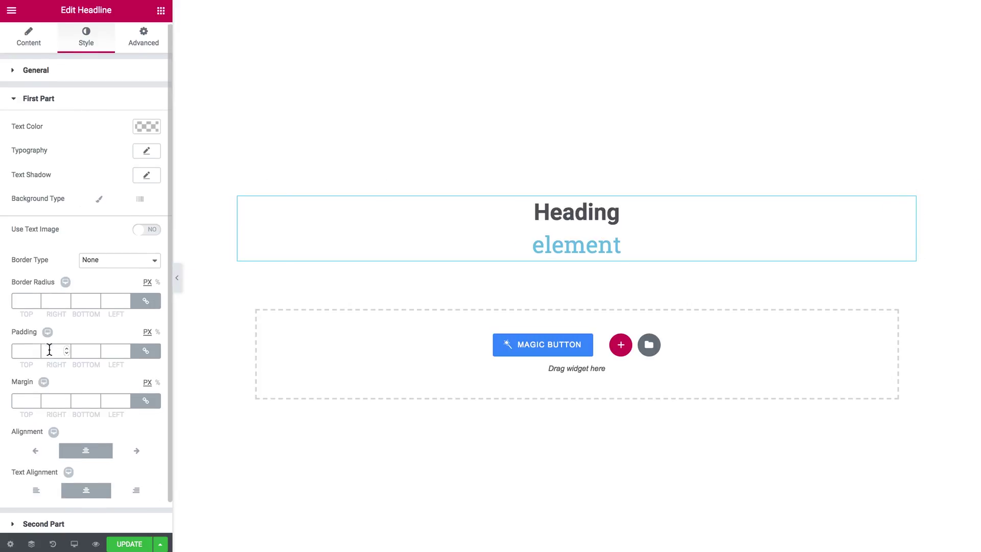
pyautogui.scroll(-1, 49, 349)
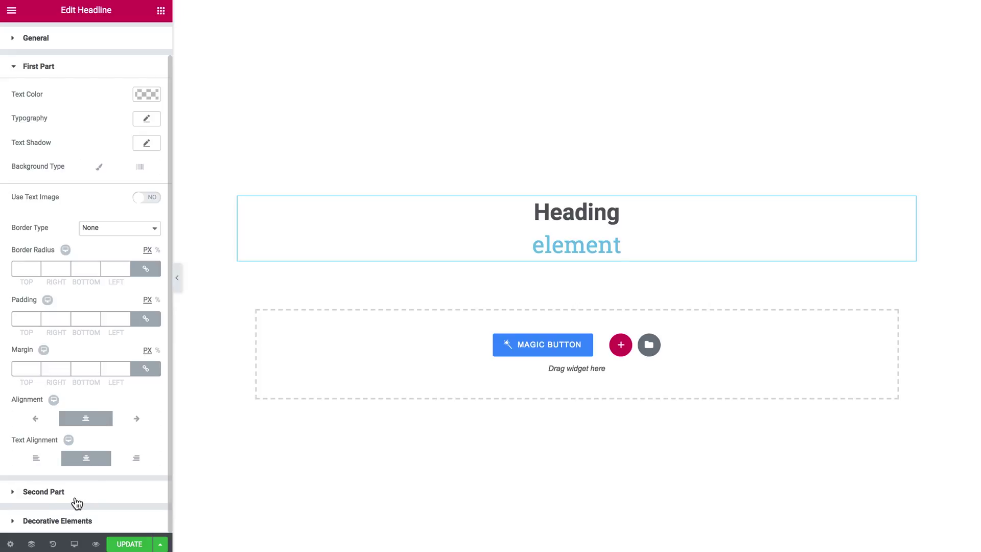
pyautogui.click(151, 369)
pyautogui.moveTo(97, 374); pyautogui.dragTo(96, 375)
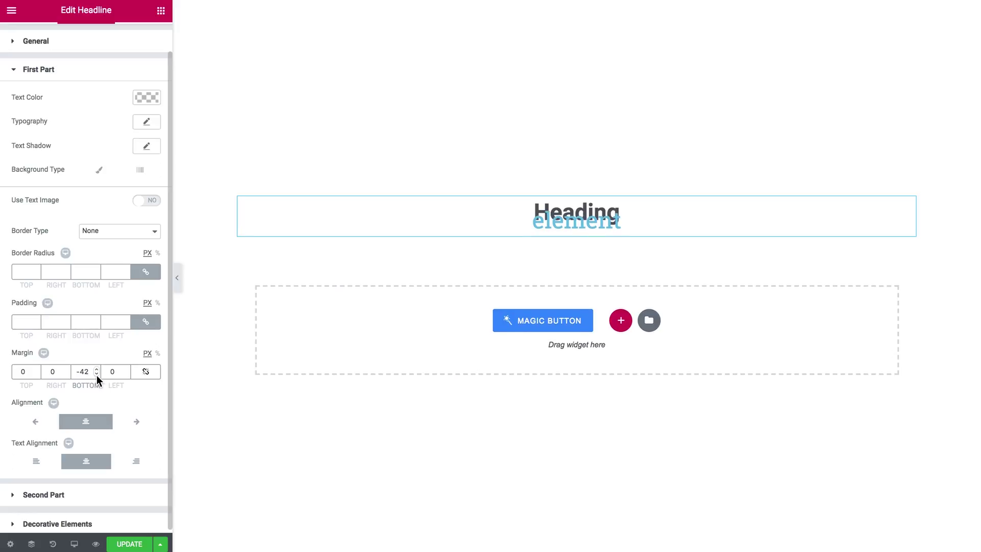
# Step: Set First Part typography to 106 px size, Uppercase transform and weight 900
pyautogui.click(145, 124)
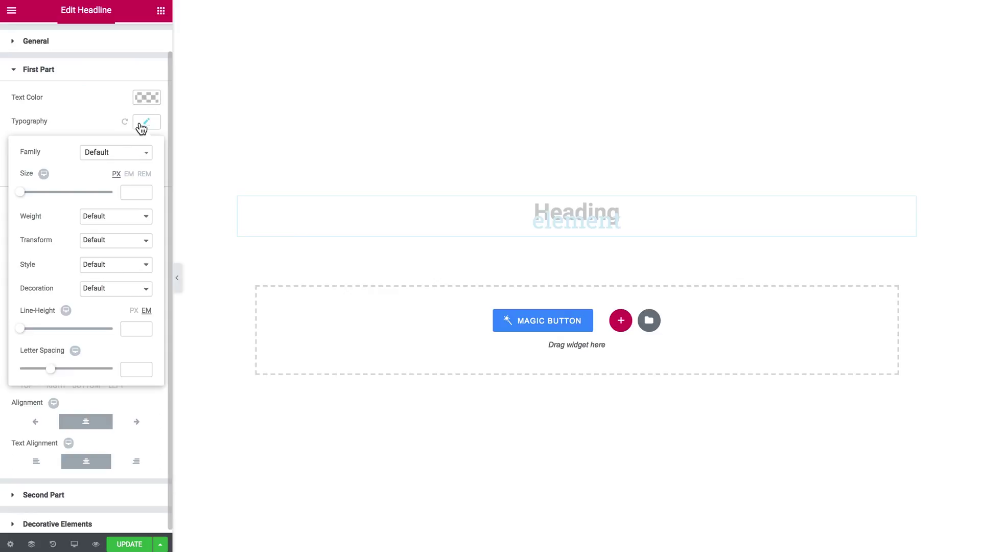
pyautogui.click(26, 193)
pyautogui.moveTo(26, 194); pyautogui.dragTo(76, 199)
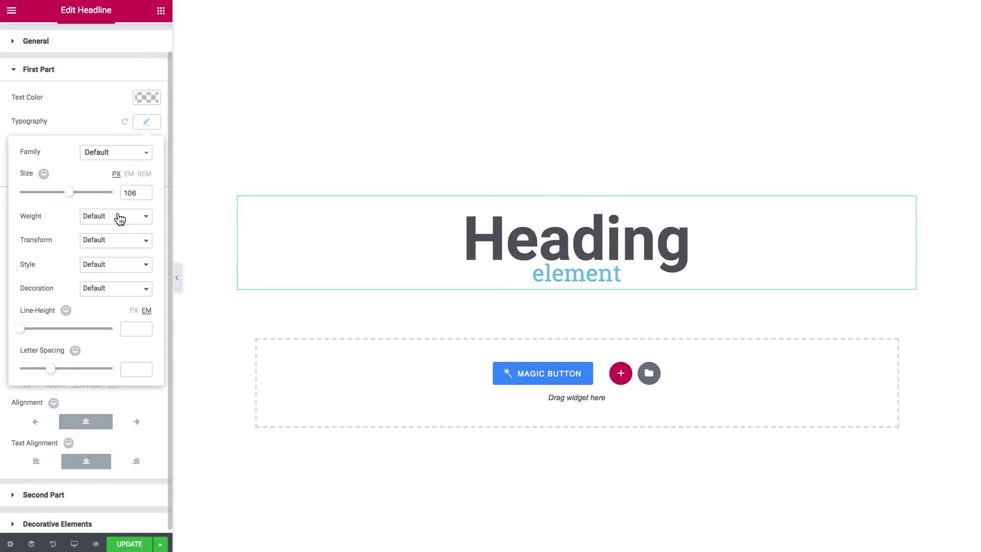
pyautogui.click(125, 238)
pyautogui.click(115, 248)
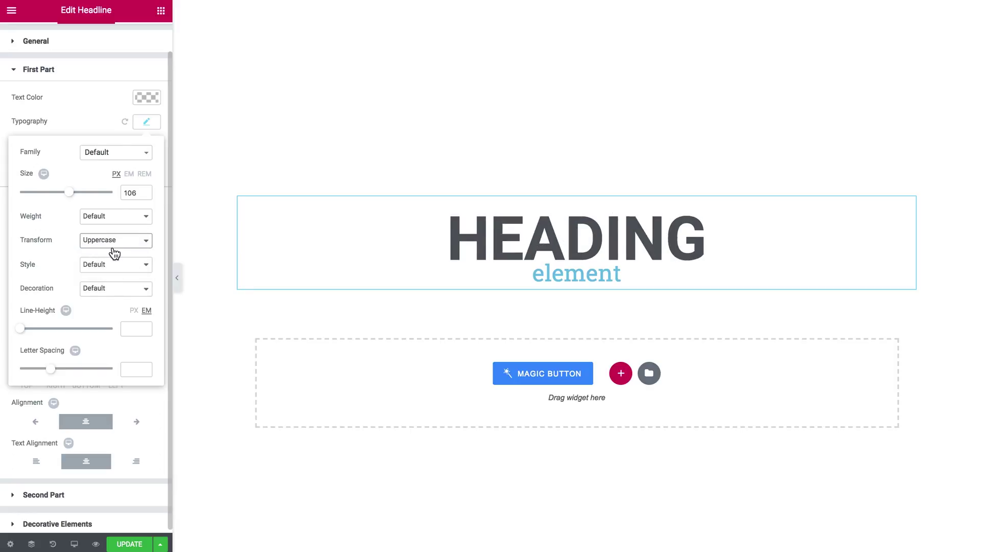
pyautogui.click(120, 217)
pyautogui.click(120, 205)
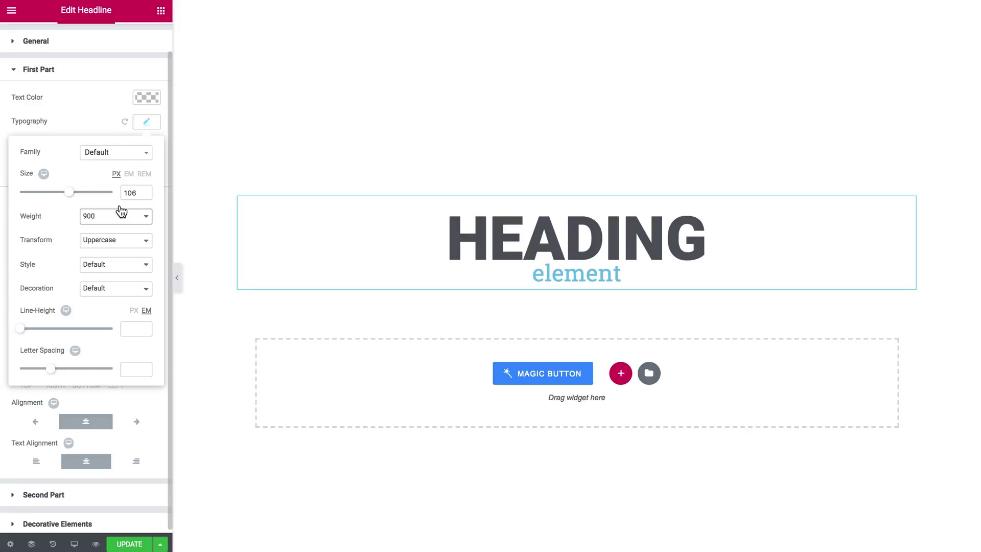
pyautogui.click(147, 127)
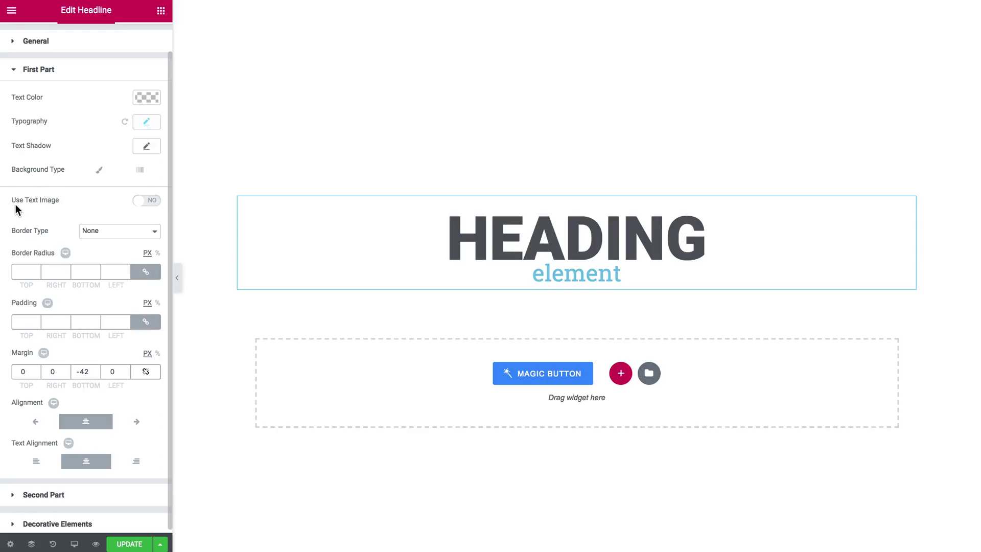
# Step: Enable Use Text Image and fill HEADING with the cooking-pan food photo
pyautogui.click(147, 200)
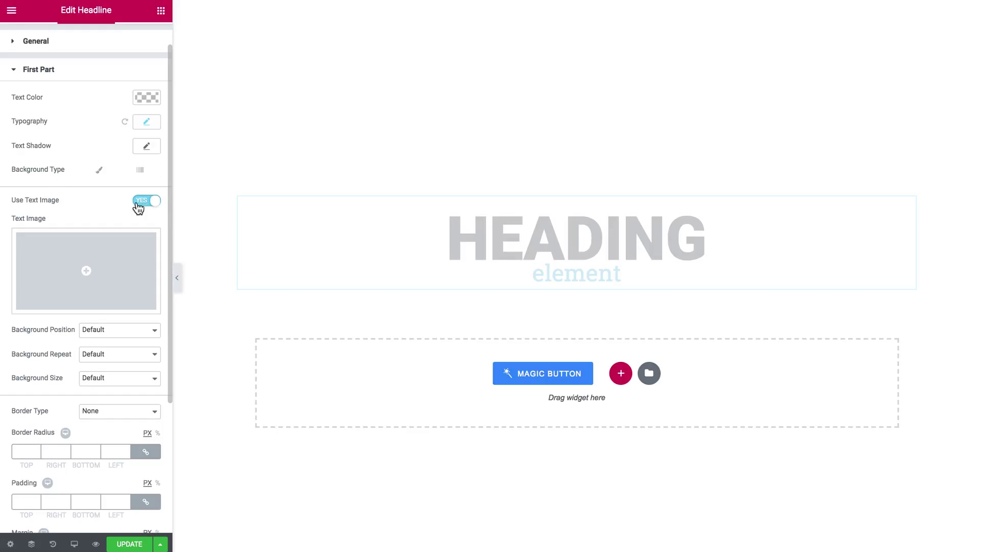
pyautogui.scroll(-1, 108, 261)
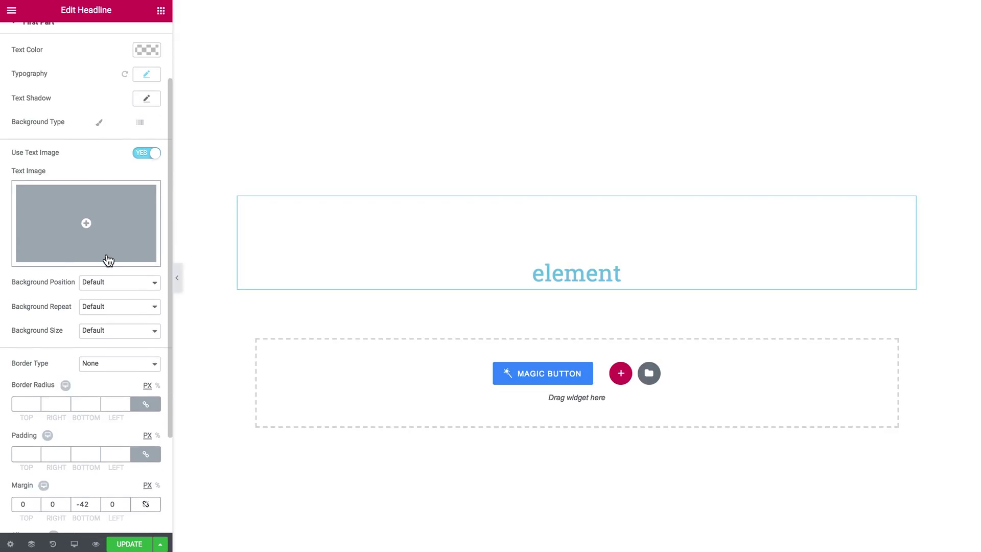
pyautogui.click(108, 260)
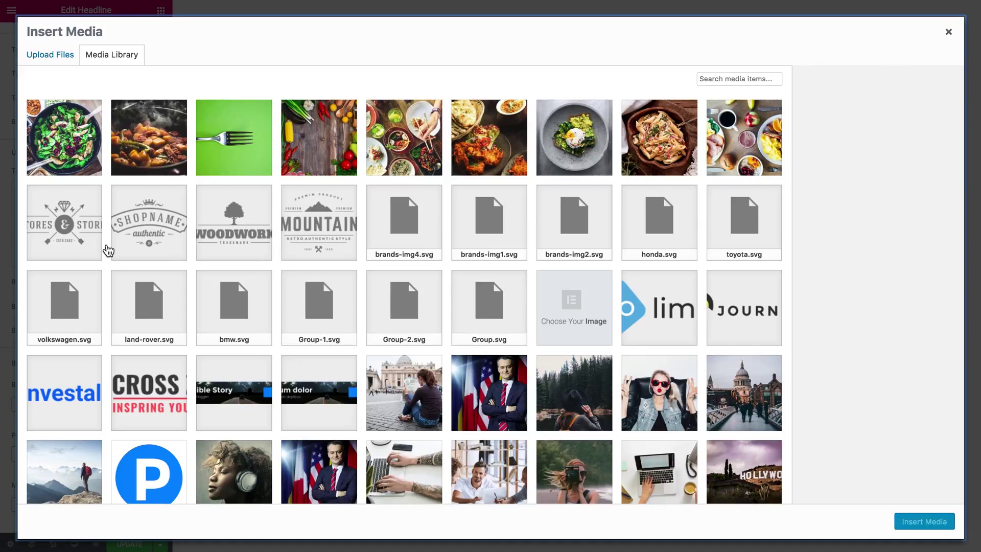
pyautogui.click(137, 160)
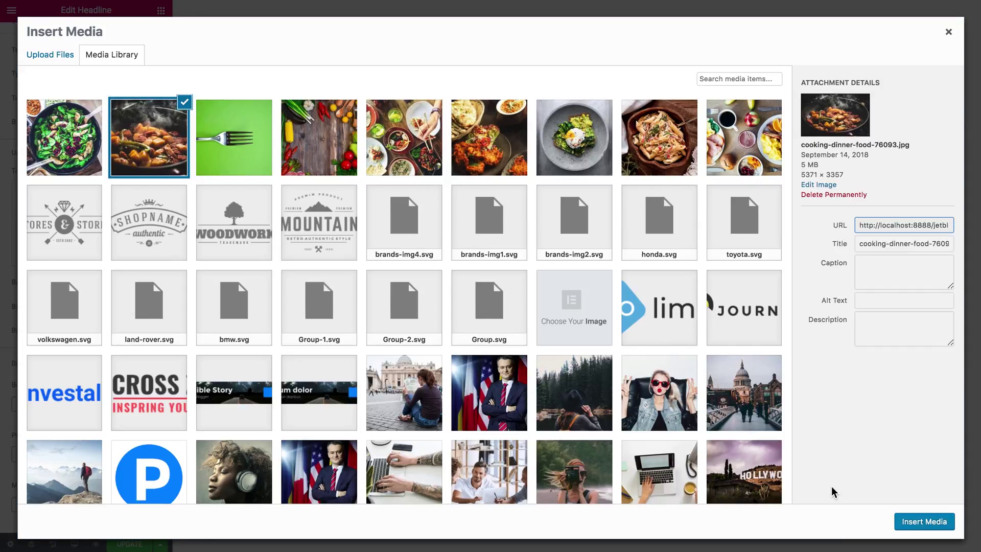
pyautogui.click(913, 522)
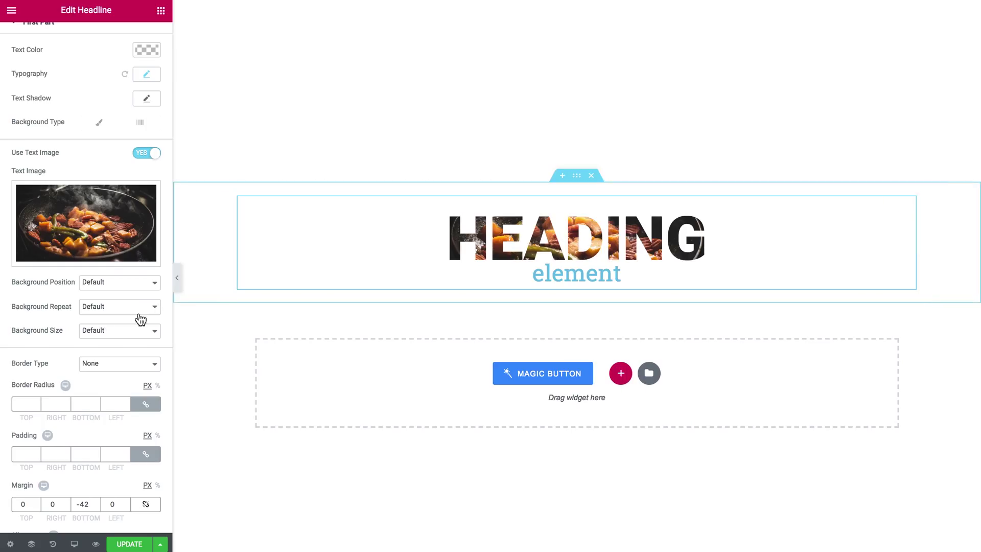
# Step: Set the text image to Center Center position, No-repeat and Cover size
pyautogui.click(145, 282)
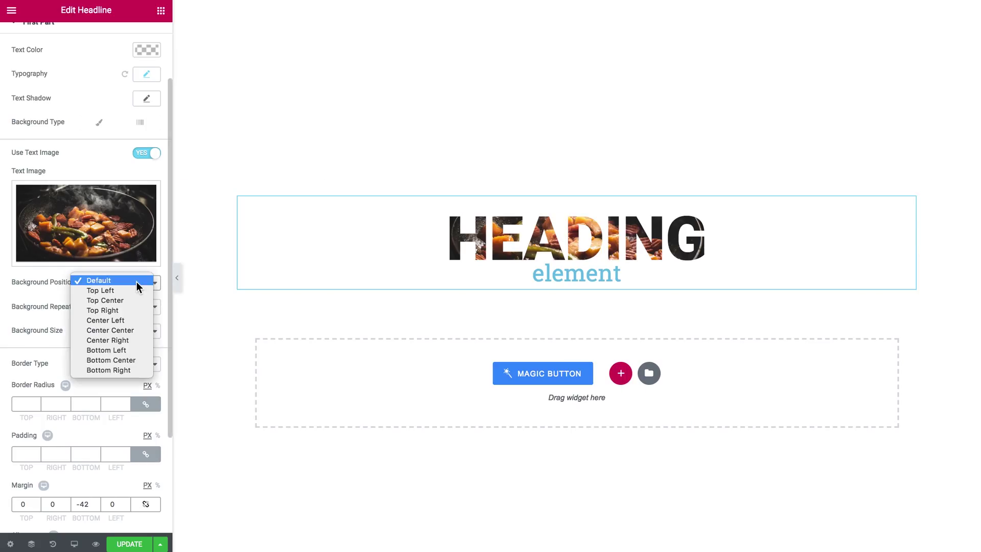
pyautogui.click(121, 331)
pyautogui.click(126, 307)
pyautogui.click(121, 315)
pyautogui.click(117, 331)
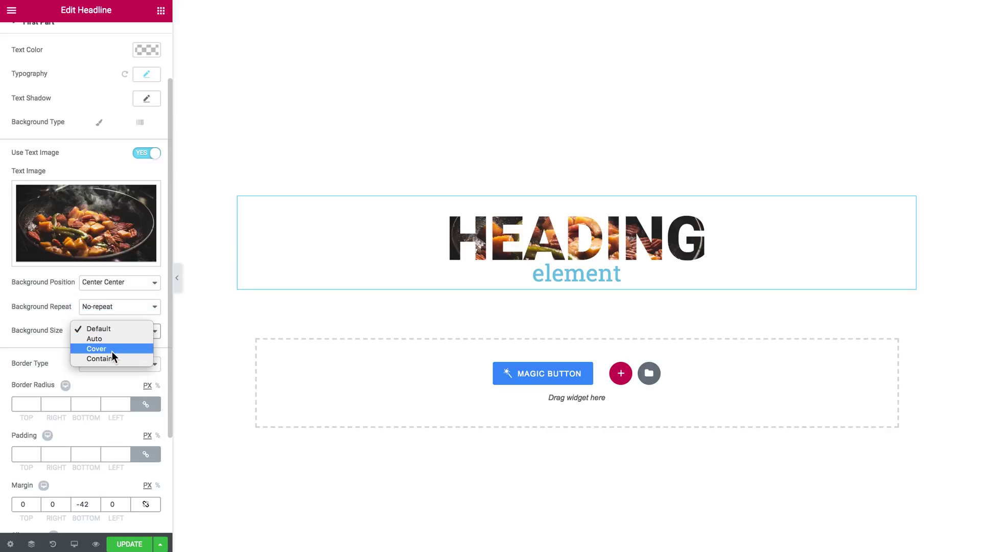
pyautogui.click(112, 350)
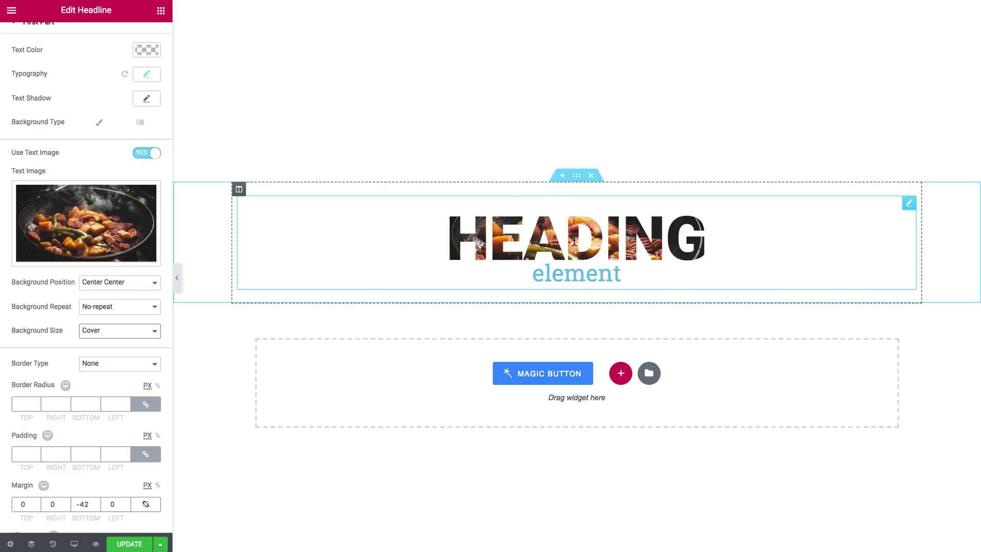
pyautogui.scroll(-5, 85, 287)
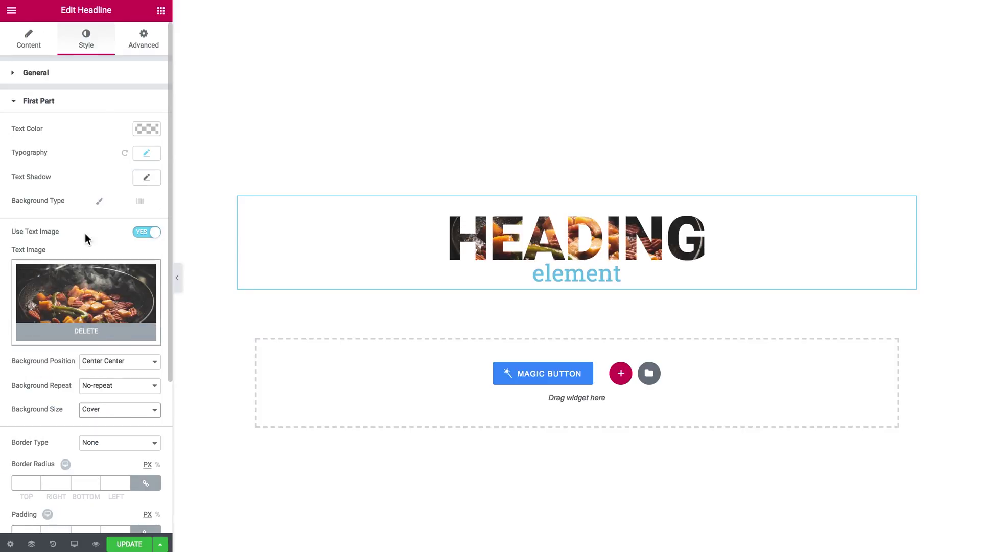
# Step: Give the Second Part 'element' text the black preset colour
pyautogui.click(94, 105)
pyautogui.click(76, 133)
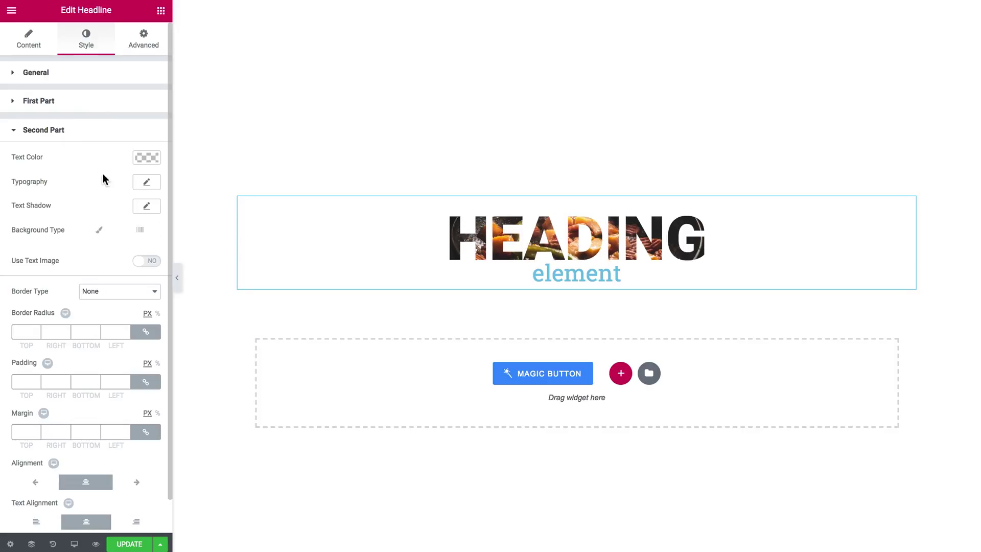
pyautogui.click(152, 159)
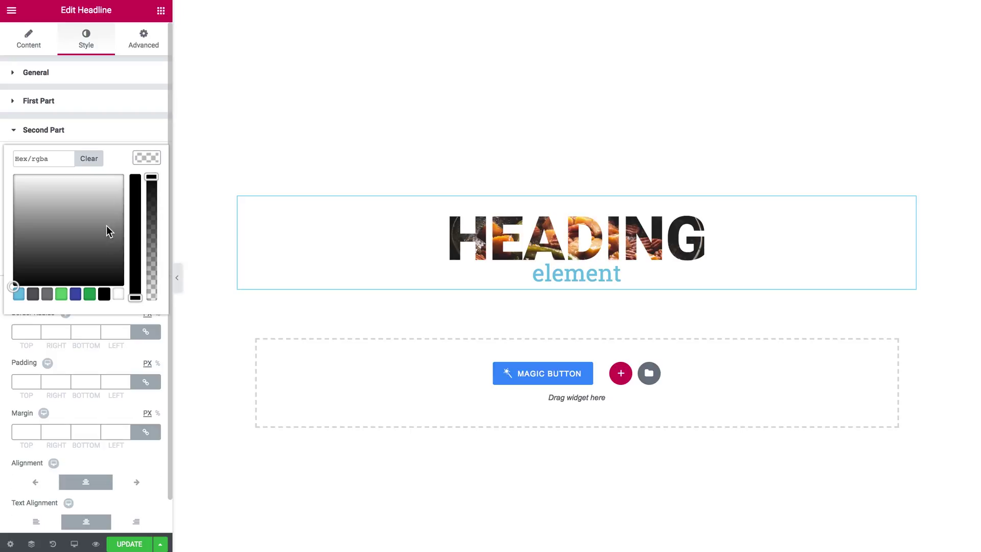
pyautogui.click(104, 294)
pyautogui.click(153, 158)
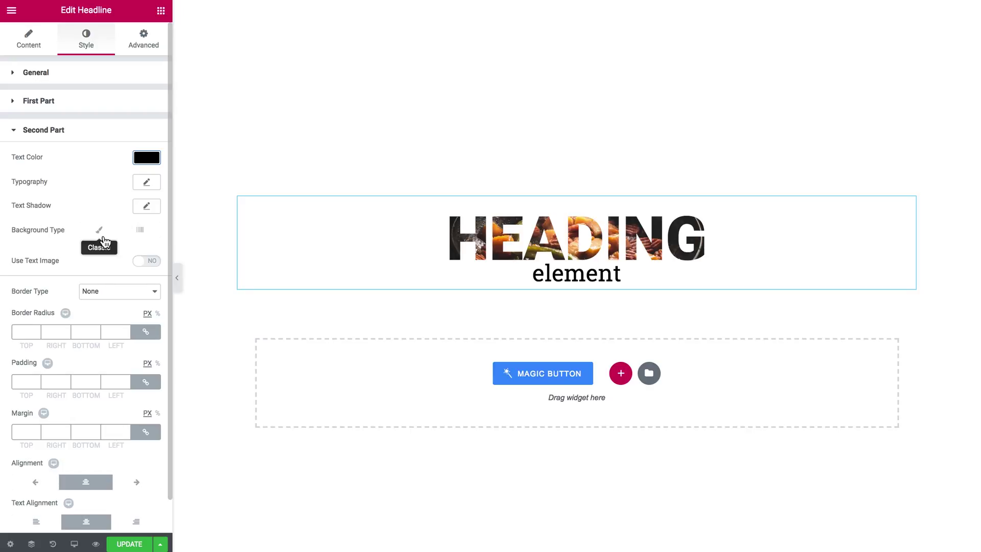
pyautogui.scroll(-1, 89, 289)
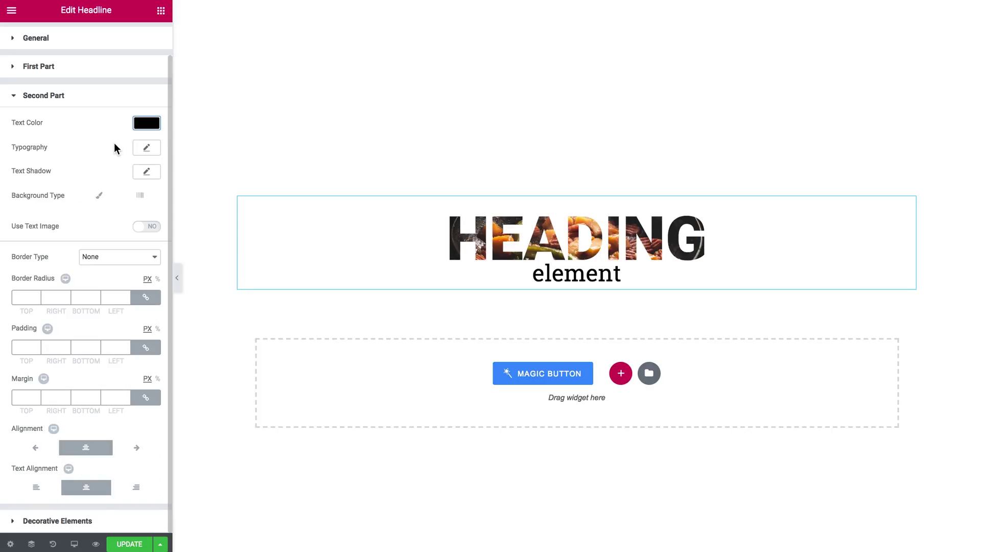
pyautogui.click(119, 98)
# Step: Enable Use Divider Mode with Divider Size 50, keeping the top divider on
pyautogui.click(90, 165)
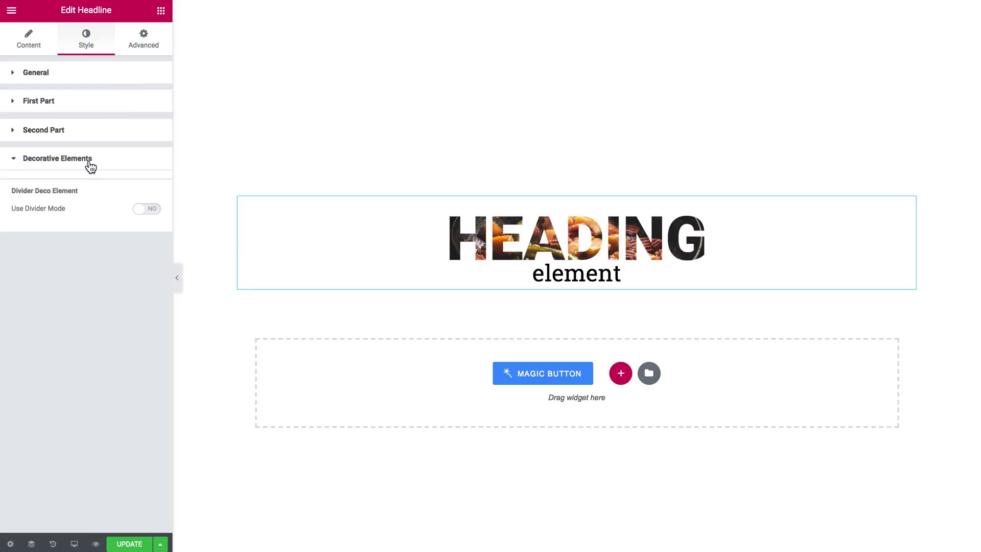
pyautogui.click(146, 209)
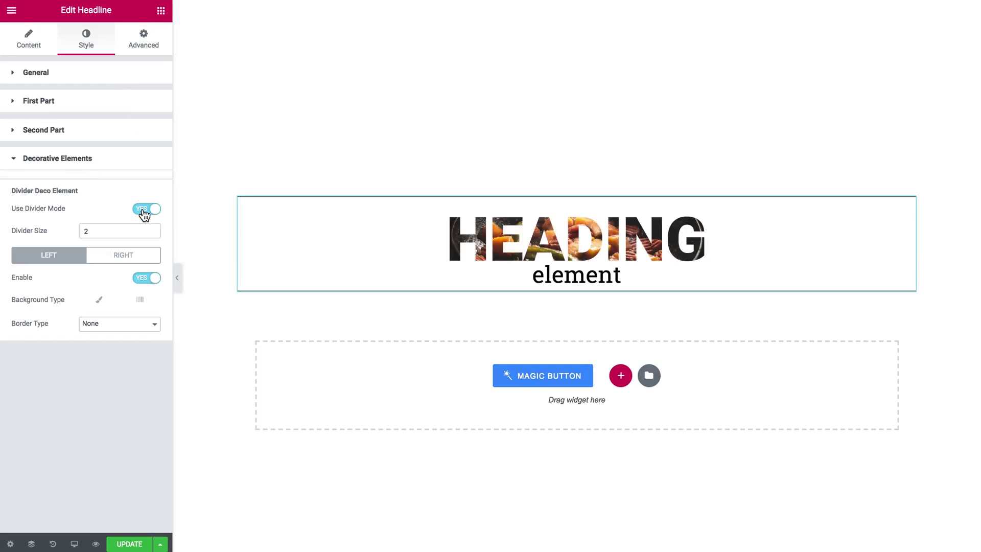
pyautogui.click(152, 235)
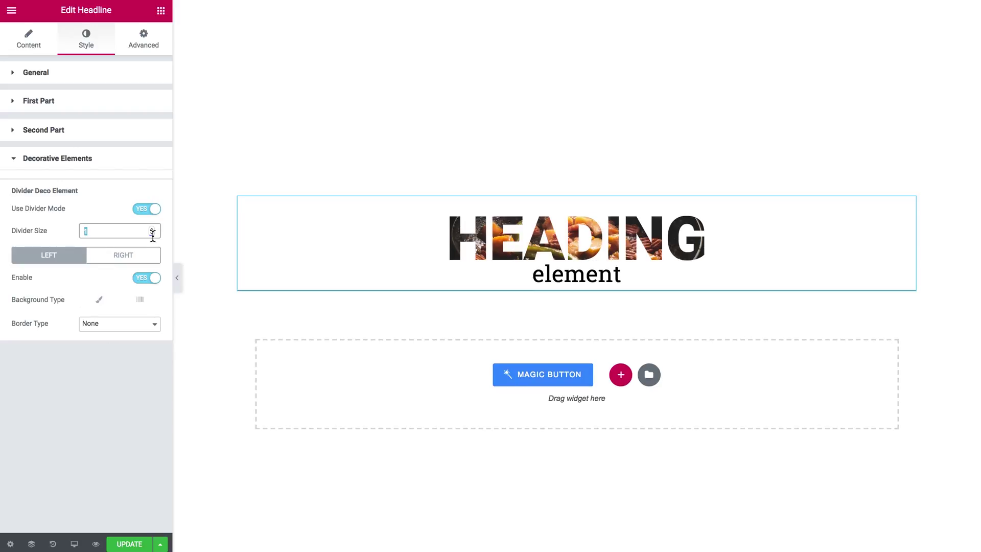
pyautogui.write('50')
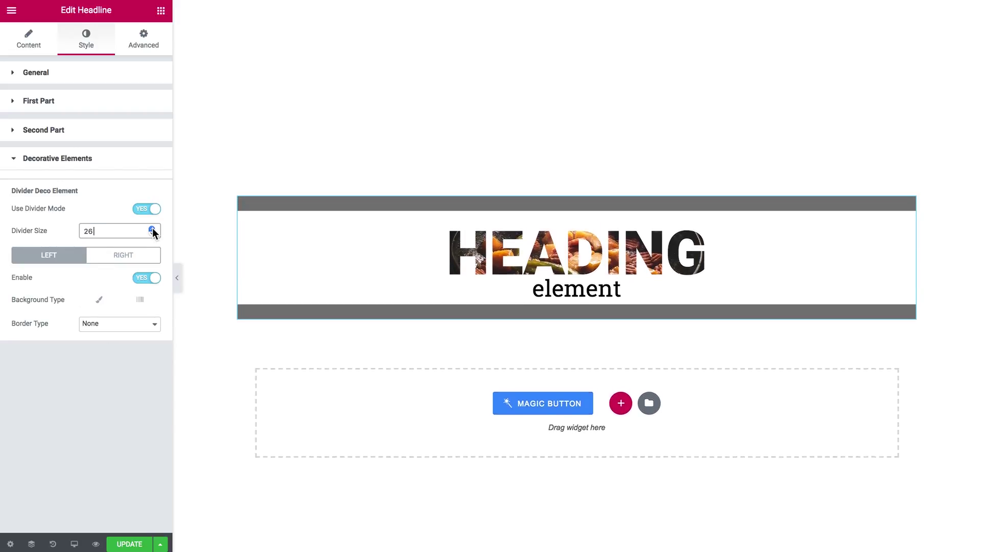
pyautogui.click(133, 251)
pyautogui.click(46, 257)
pyautogui.click(137, 281)
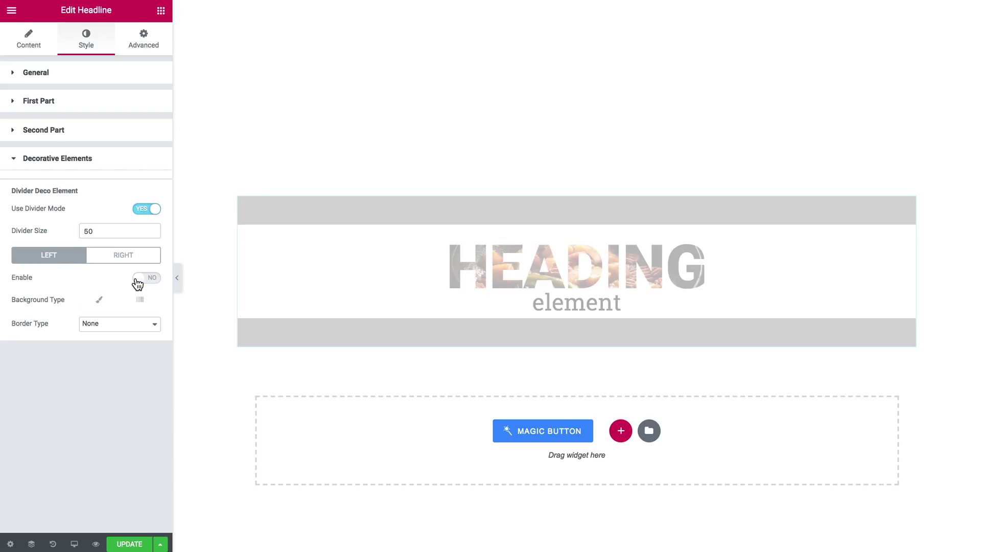
pyautogui.click(137, 282)
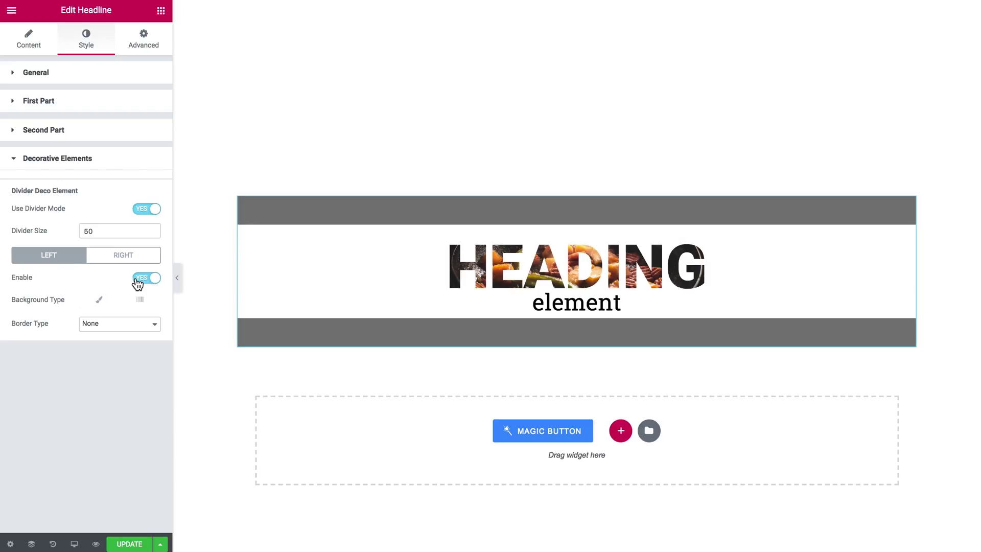
# Step: Try a row layout direction, then return the headline to Vertical
pyautogui.click(104, 76)
pyautogui.click(112, 99)
pyautogui.click(112, 88)
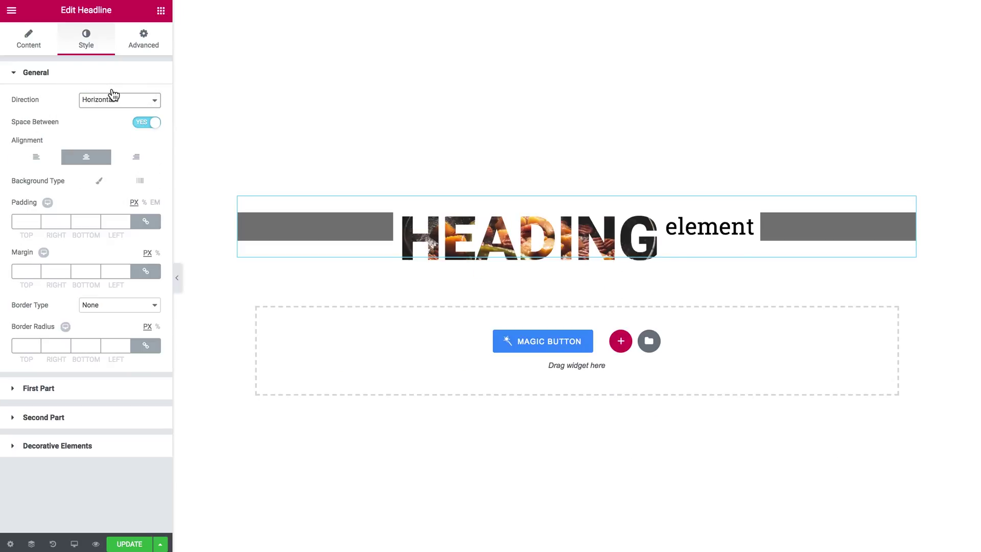
pyautogui.click(114, 99)
pyautogui.click(106, 110)
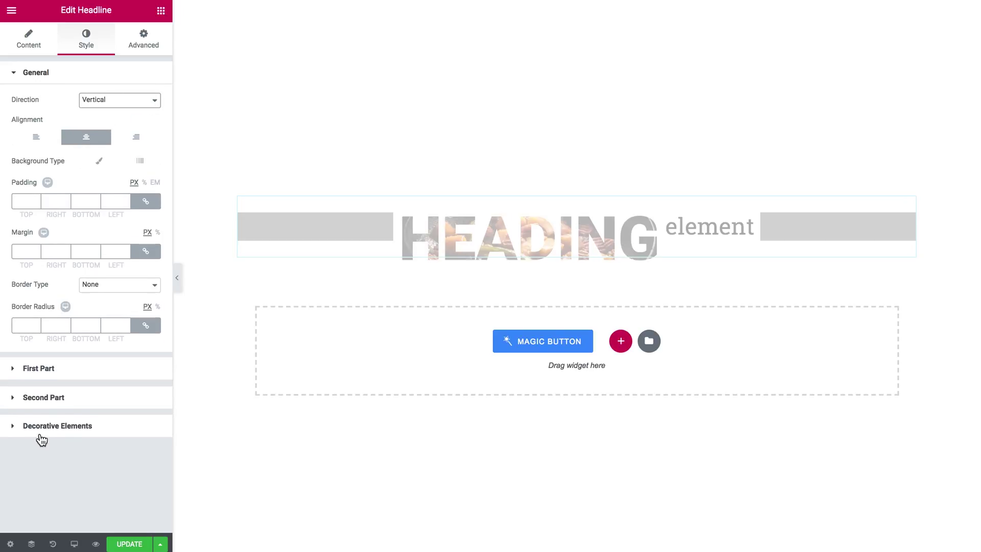
# Step: Give the top divider a Classic background filled with the salad photo
pyautogui.click(57, 423)
pyautogui.click(99, 300)
pyautogui.click(146, 322)
pyautogui.click(132, 386)
pyautogui.click(132, 385)
pyautogui.click(48, 155)
pyautogui.click(924, 522)
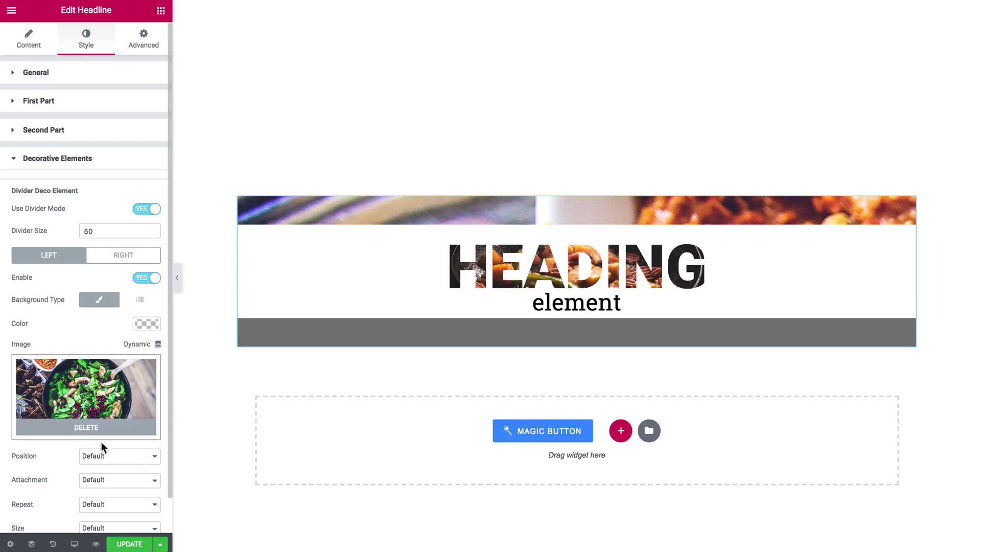
# Step: Set the top divider image to Cover size and Center Center position
pyautogui.scroll(-1, 101, 443)
pyautogui.click(107, 490)
pyautogui.click(108, 509)
pyautogui.click(132, 420)
pyautogui.click(128, 439)
pyautogui.click(131, 420)
pyautogui.click(125, 449)
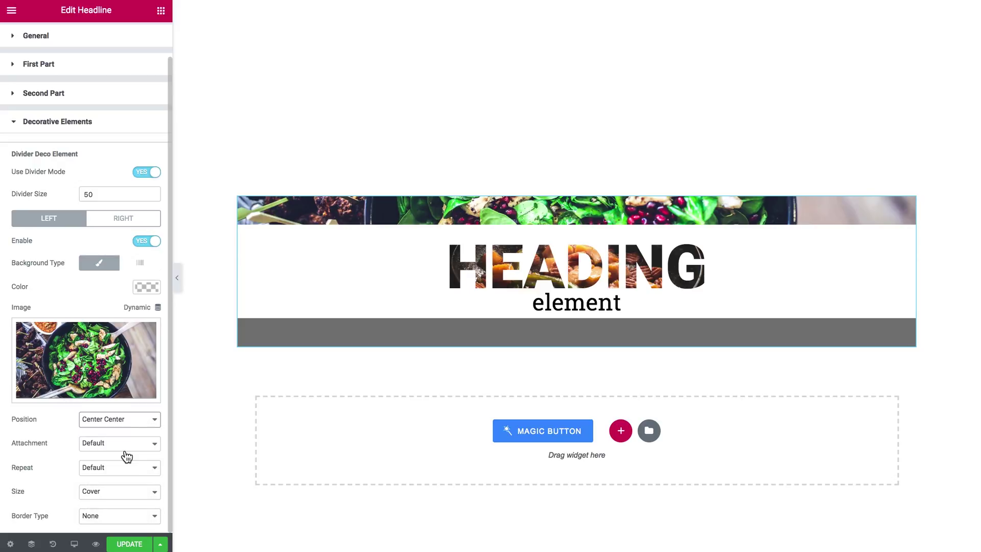
# Step: Give the bottom divider a Classic background filled with the avocado-and-egg photo
pyautogui.click(124, 218)
pyautogui.click(100, 301)
pyautogui.click(104, 386)
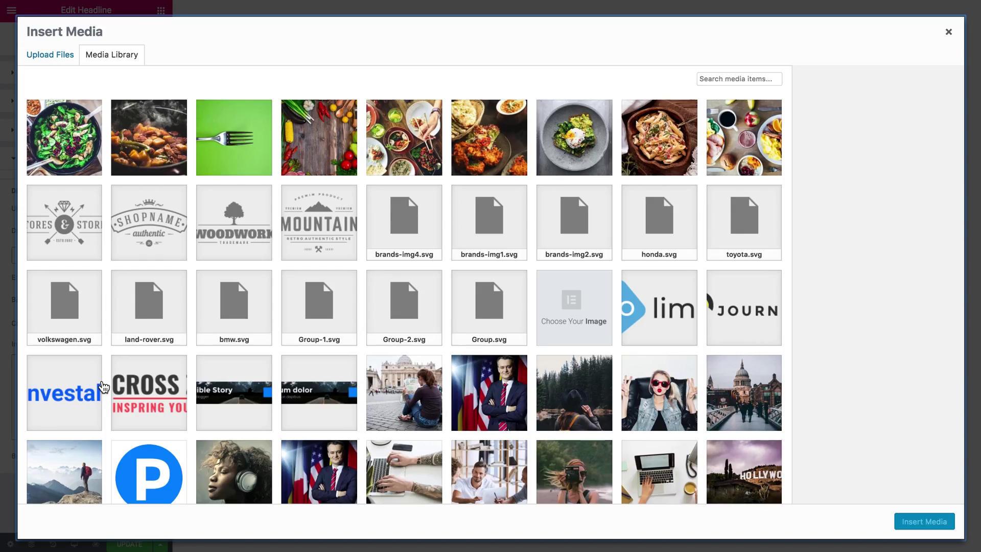
pyautogui.click(582, 146)
pyautogui.click(934, 527)
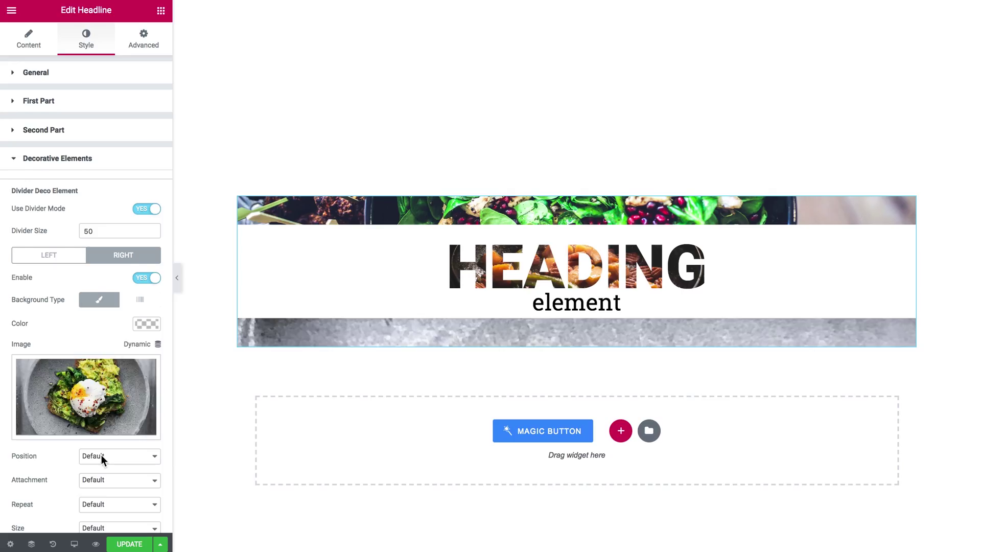
# Step: Set the bottom divider image to Center Center position and Cover size
pyautogui.scroll(-1, 101, 460)
pyautogui.click(115, 419)
pyautogui.click(110, 467)
pyautogui.click(111, 491)
pyautogui.click(109, 508)
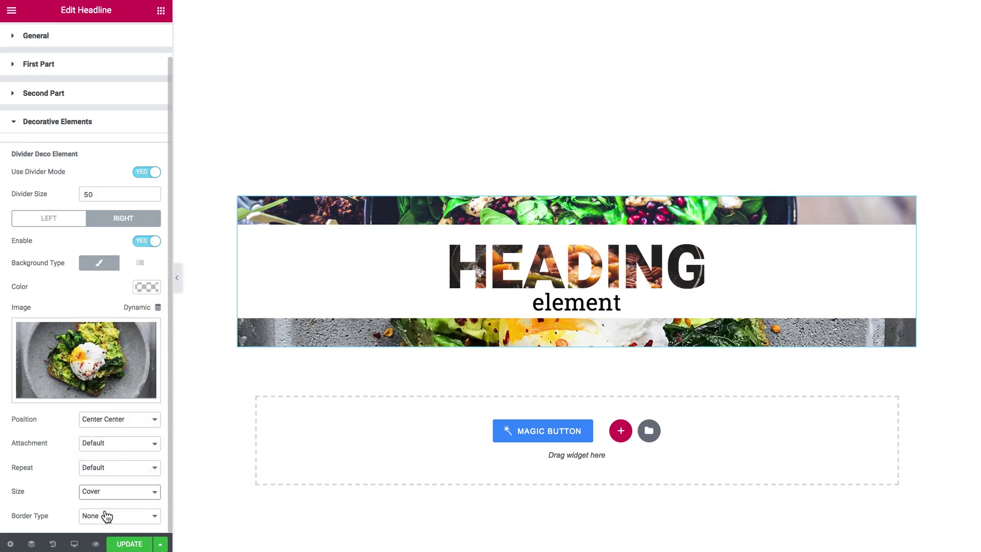